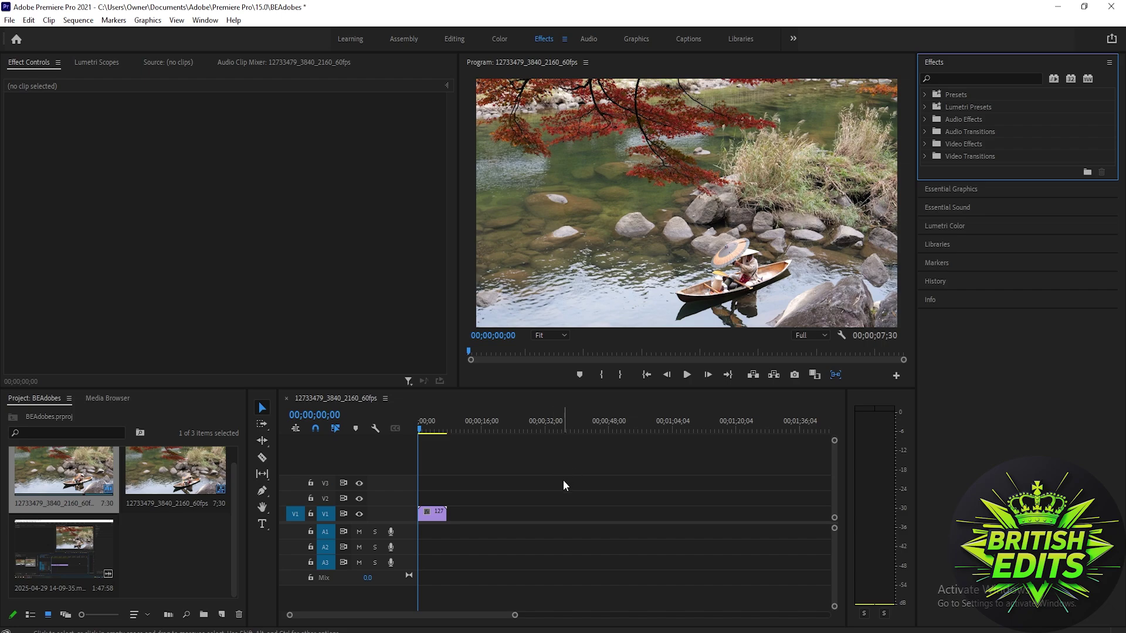
Search Effects for 'lumetri c' and apply Lumetri Color to the river boat clip on V1.
left_click(952, 78)
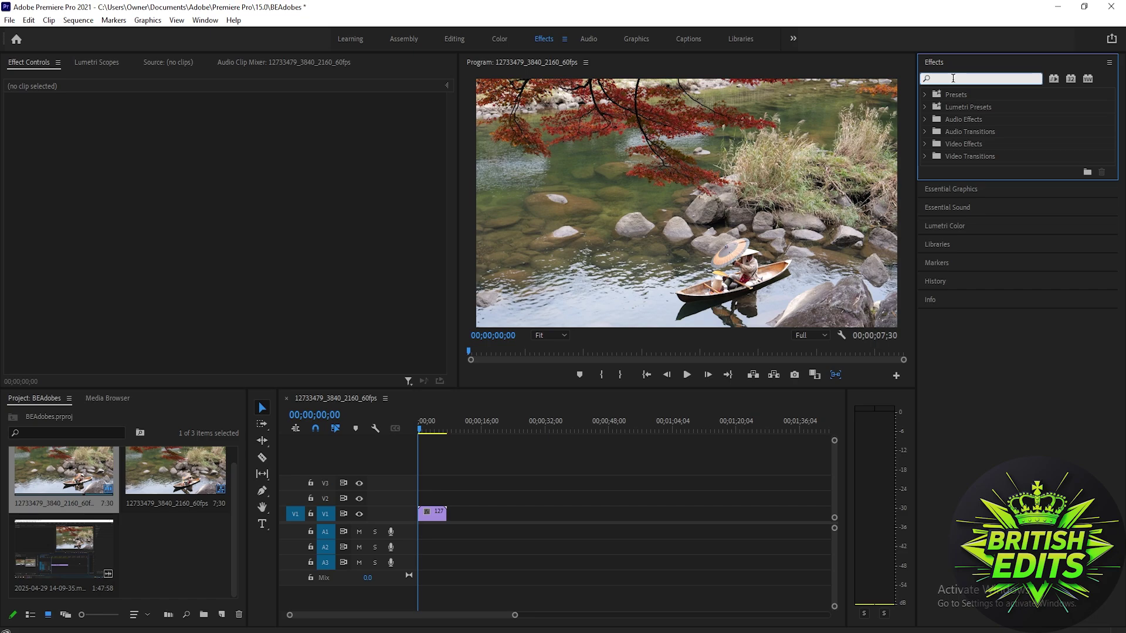
type("lumetr")
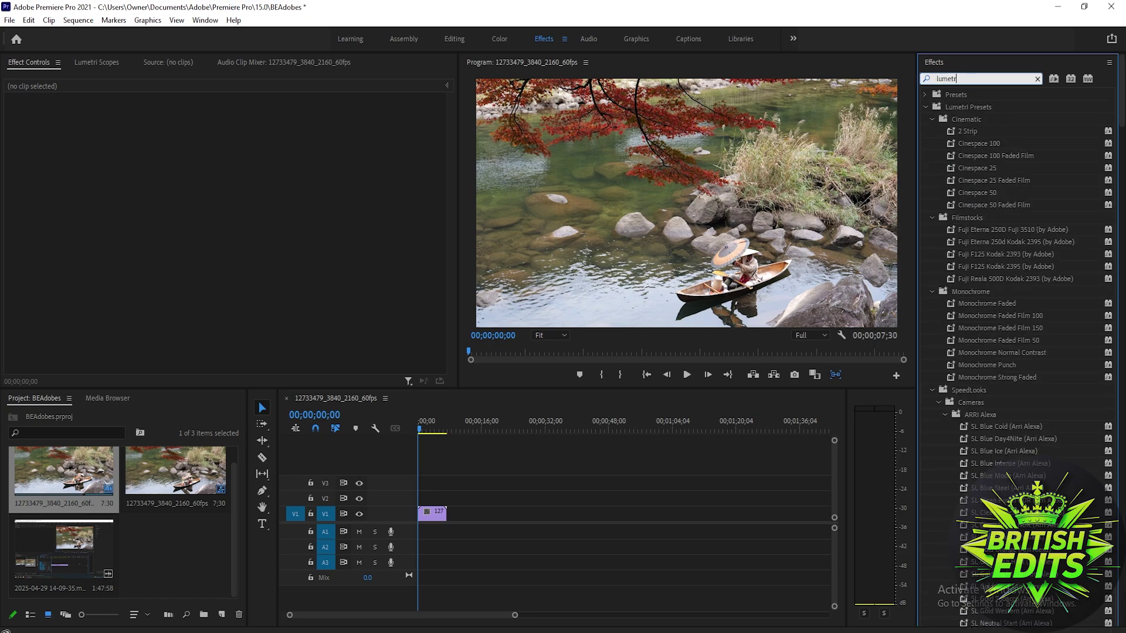
type("i c")
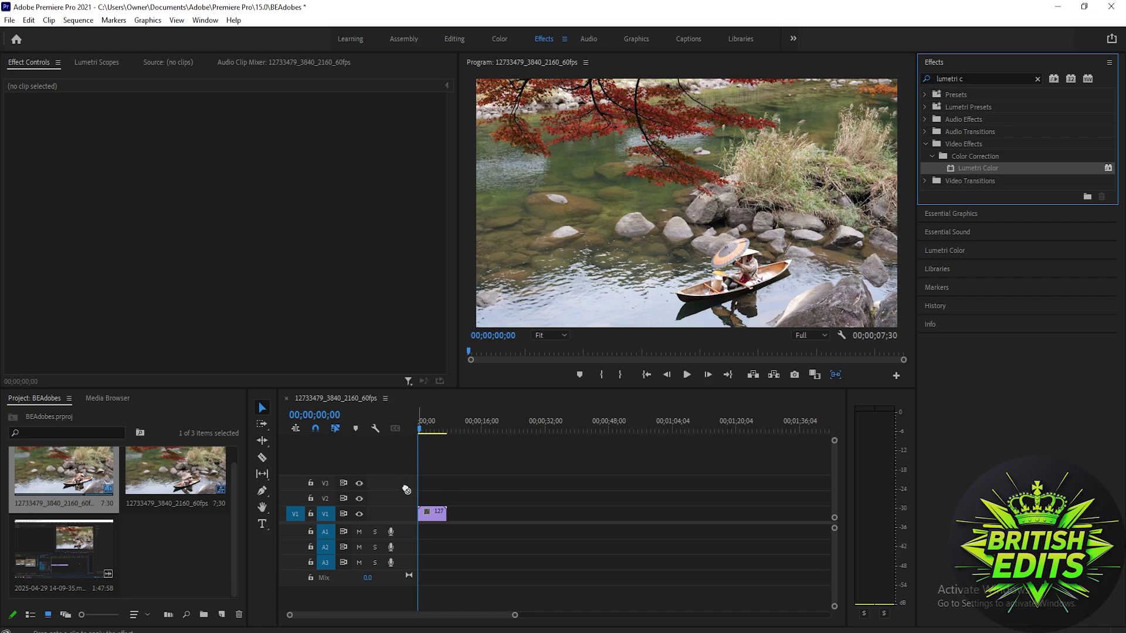
left_click_drag(987, 166, 431, 513)
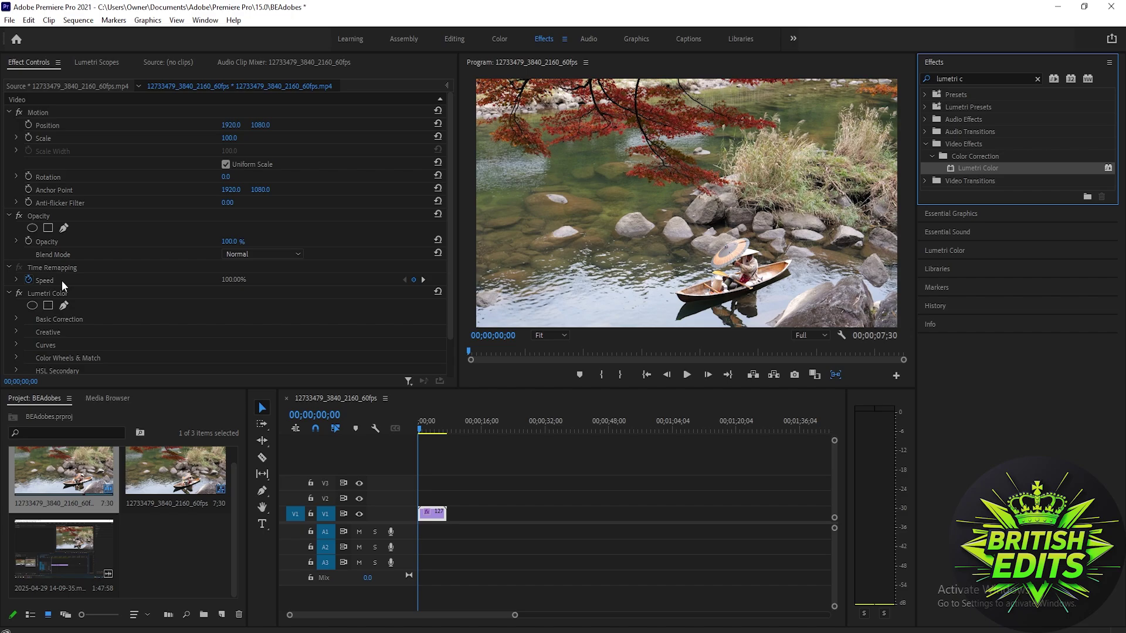
scroll(60, 327, "down", 1)
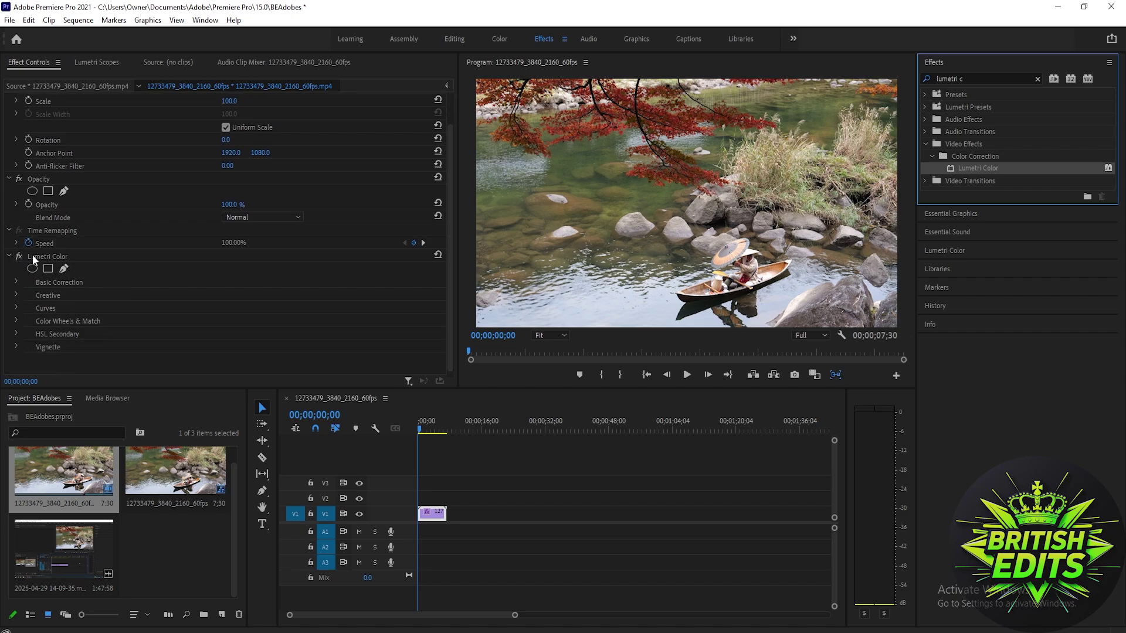
Expand the Lumetri Vignette section and set its Amount to -5.
left_click(17, 346)
scroll(79, 330, "down", 2)
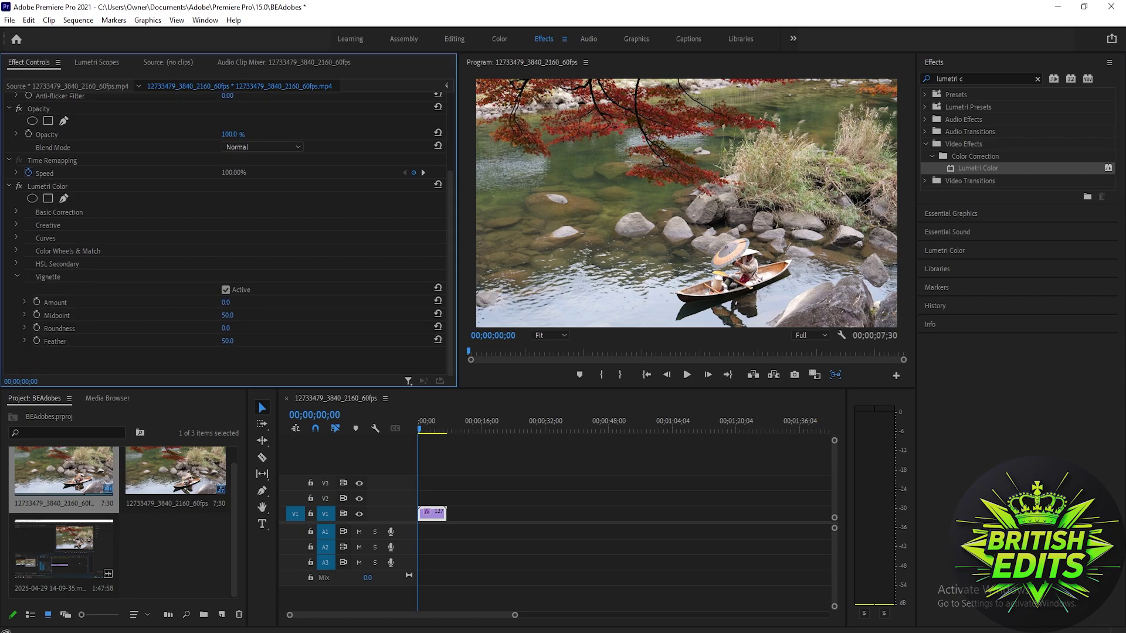
left_click(227, 303)
type("5")
key("Return")
left_click(230, 302)
type("10")
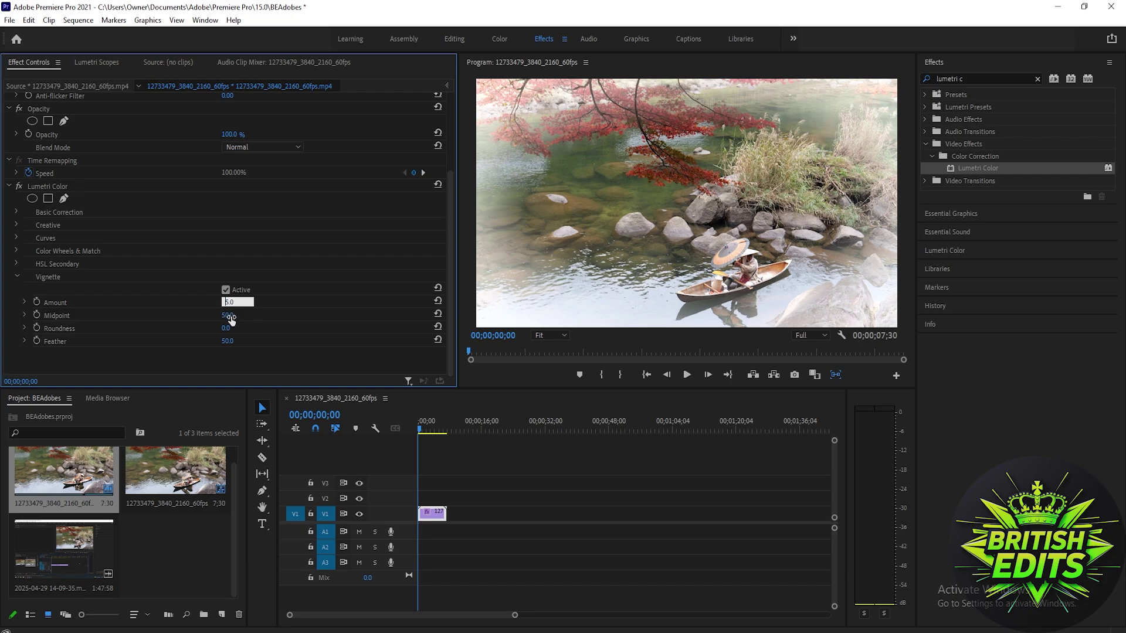
type("-5")
Set the vignette Midpoint to 35, then to 60, keeping Amount at -5.
left_click(228, 316)
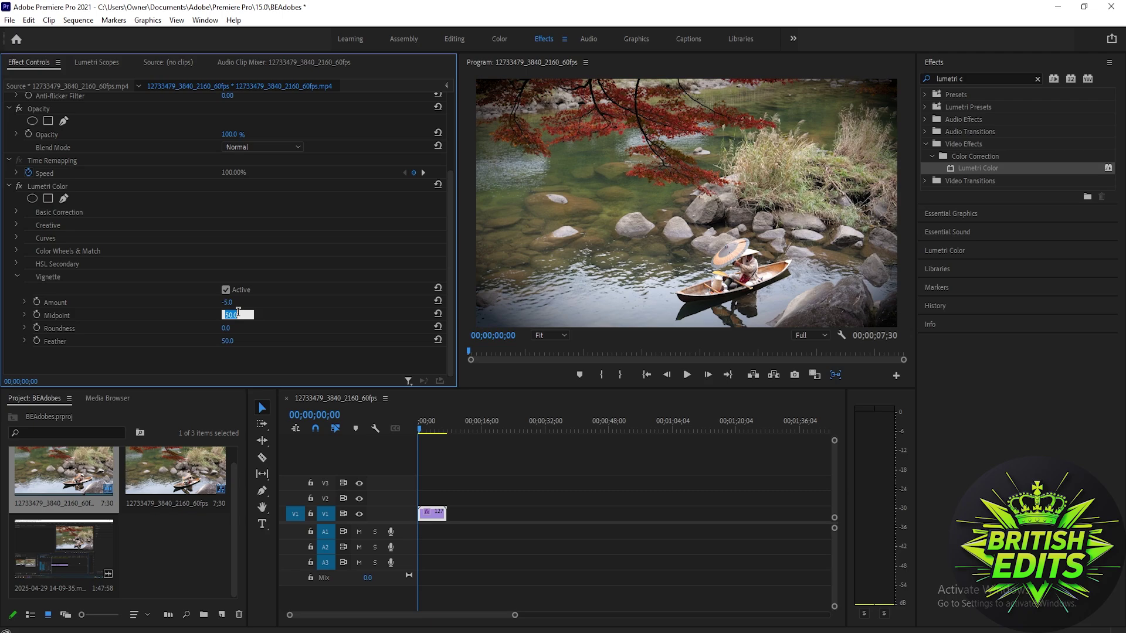
key("Return")
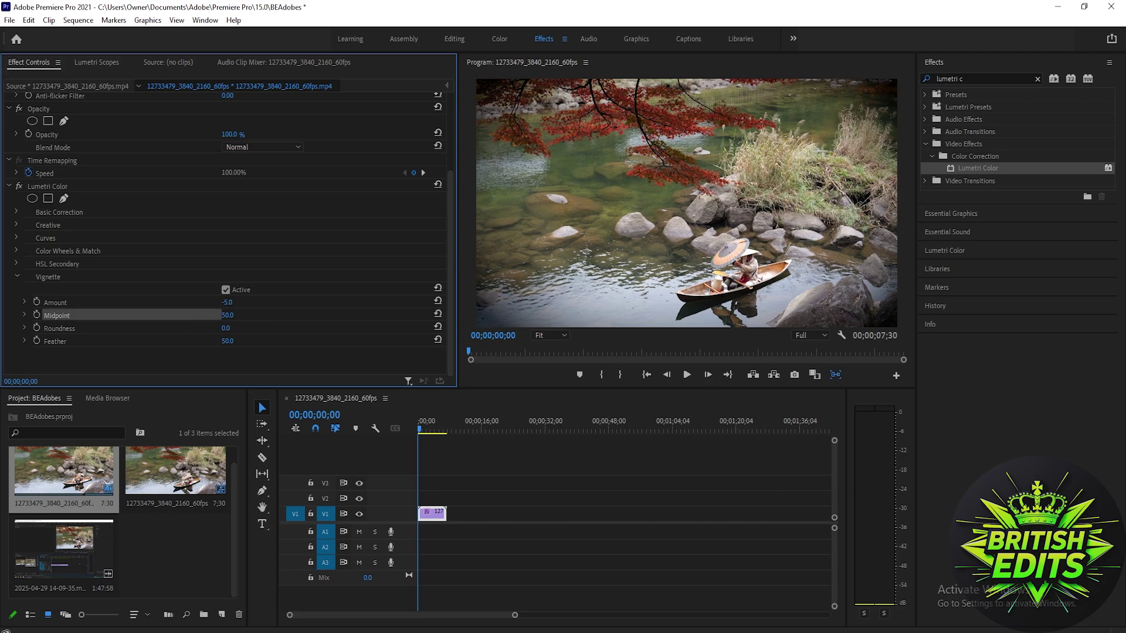
left_click(229, 316)
type("35")
key("Return")
left_click(228, 301)
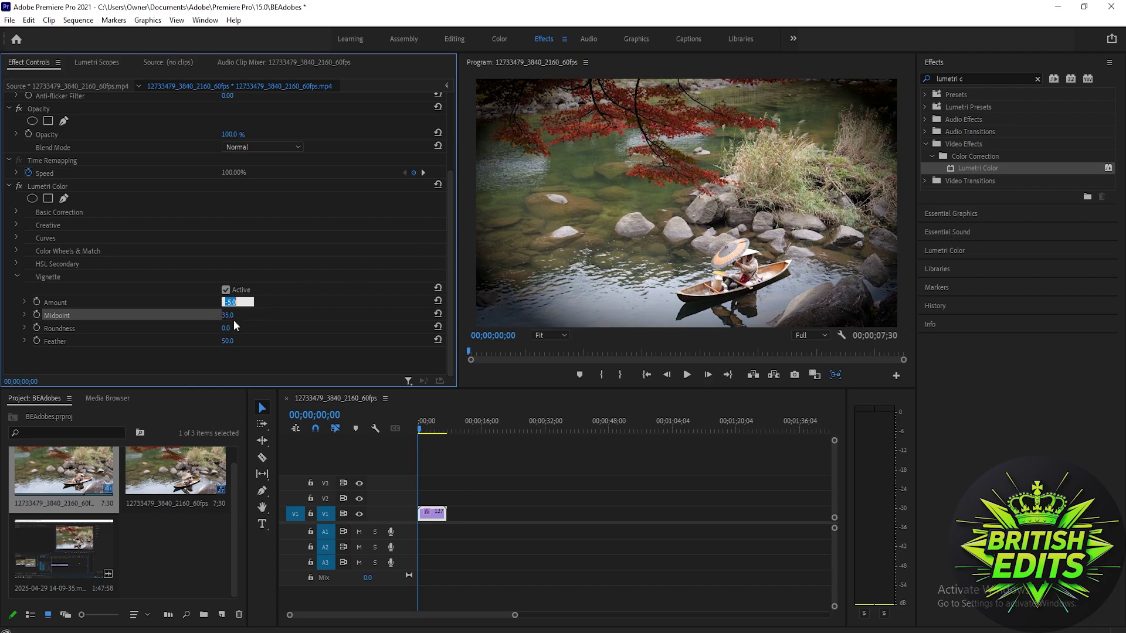
key("Return")
left_click(227, 315)
type("60")
key("Return")
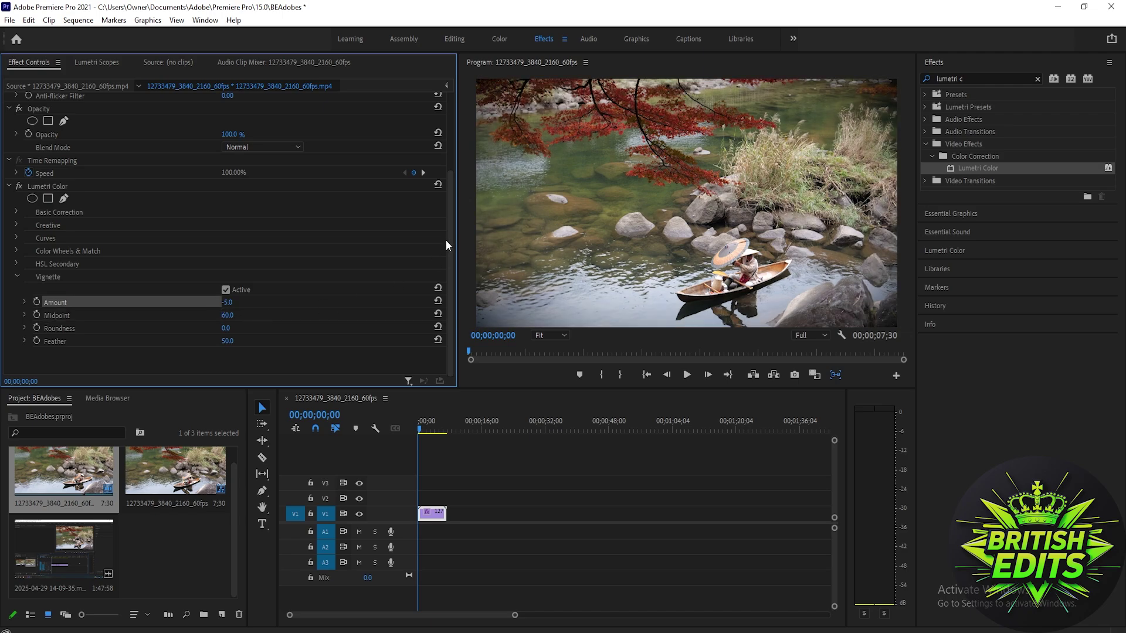